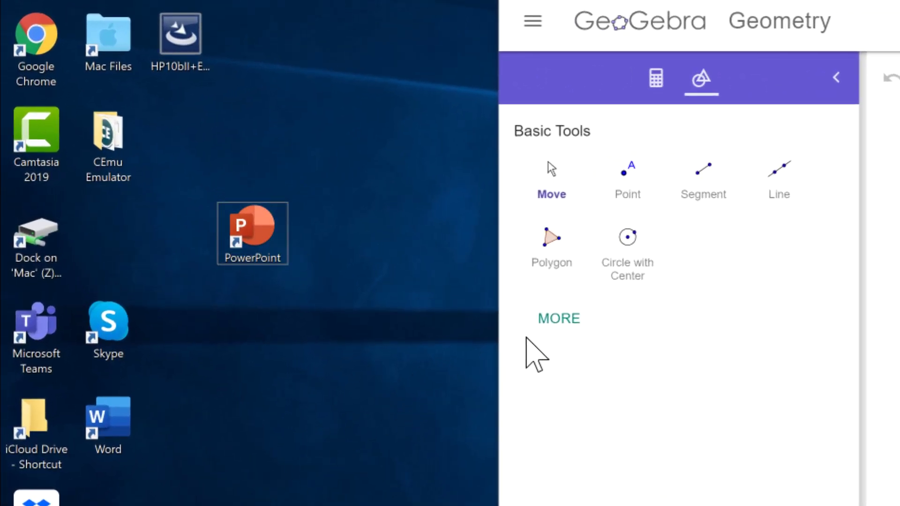
Step: Bring the Chrome window showing GeoGebra Geometry to the front on the desktop
click(623, 2)
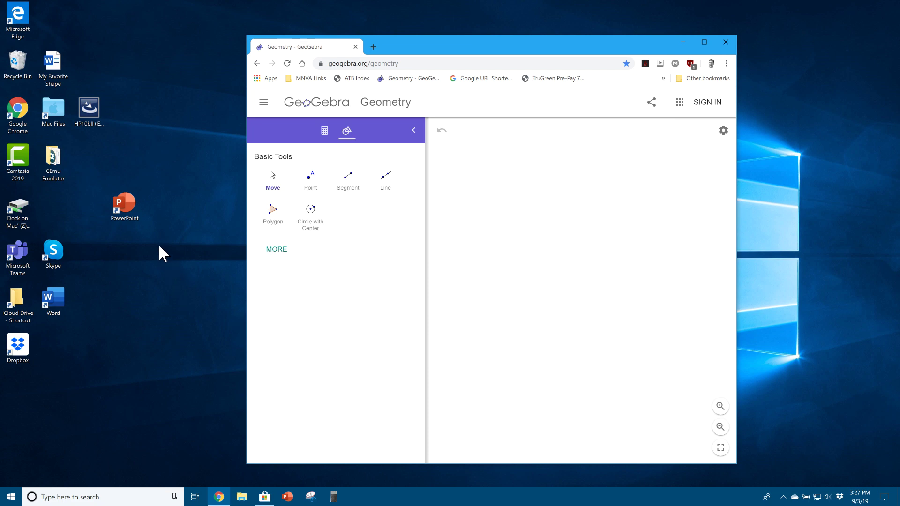
Step: Launch PowerPoint, create Presentation1 as a blank presentation, and dismiss the preview popup and Design Ideas pane
double_click(124, 206)
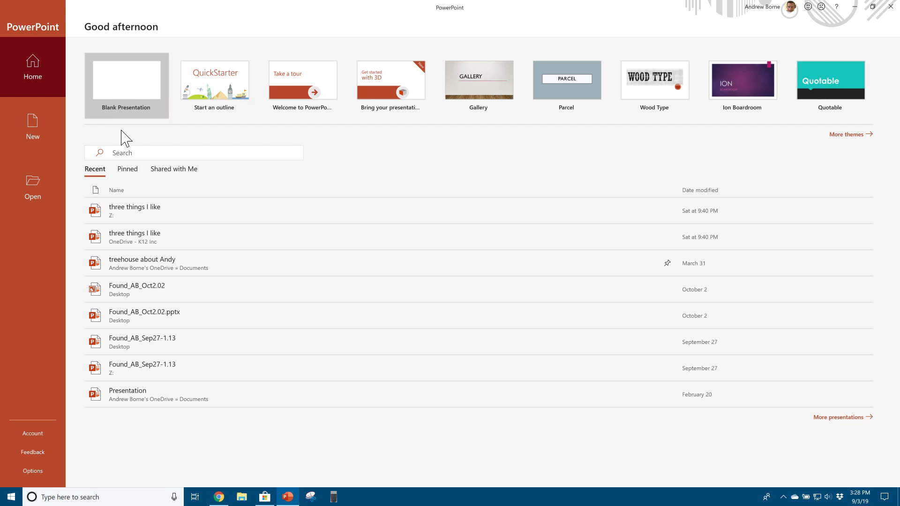
click(117, 84)
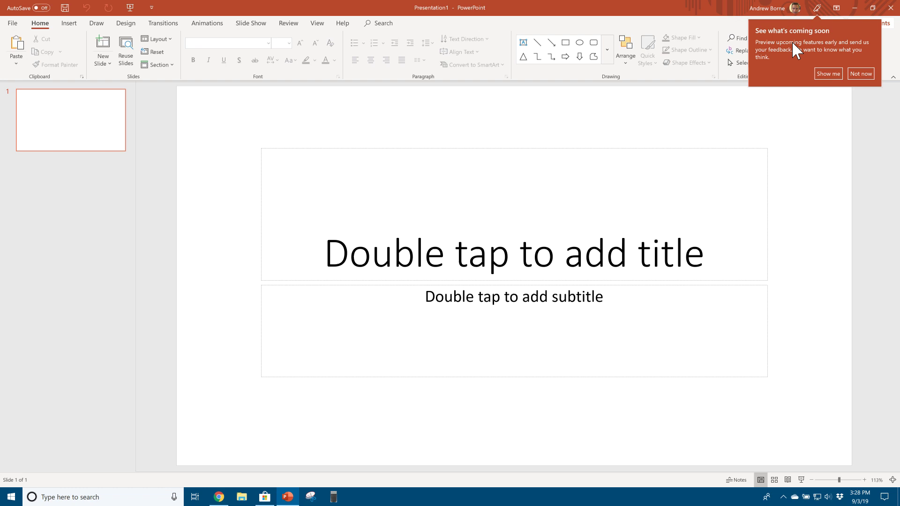
click(866, 76)
click(890, 90)
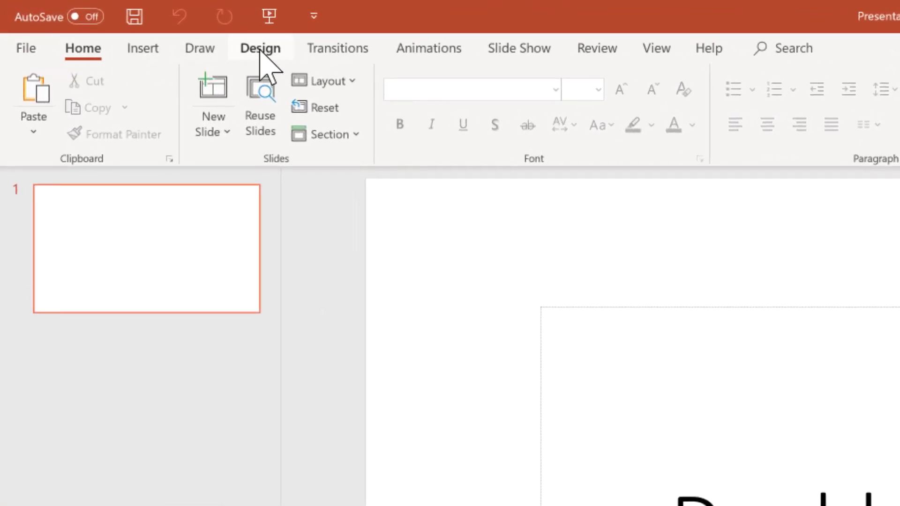
click(147, 53)
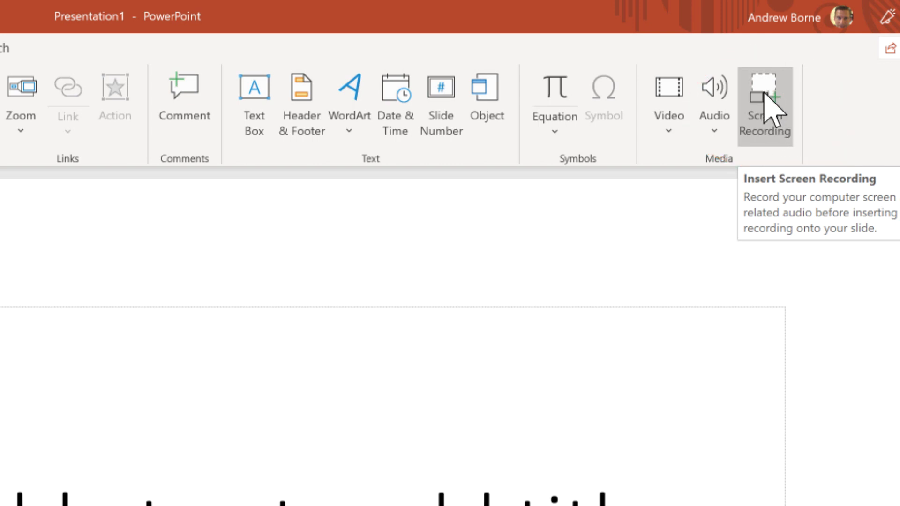
Step: Start a screen recording with its capture area drawn around the GeoGebra Chrome window
click(765, 105)
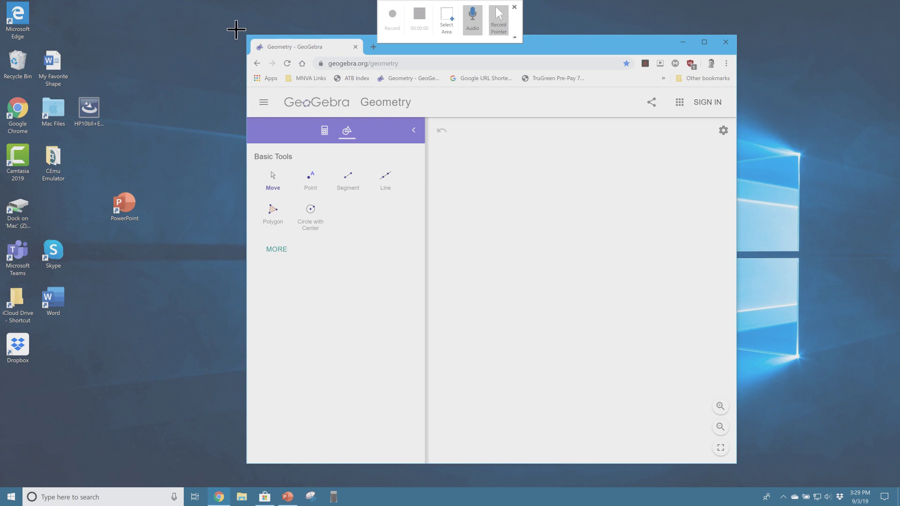
drag(236, 29, 748, 474)
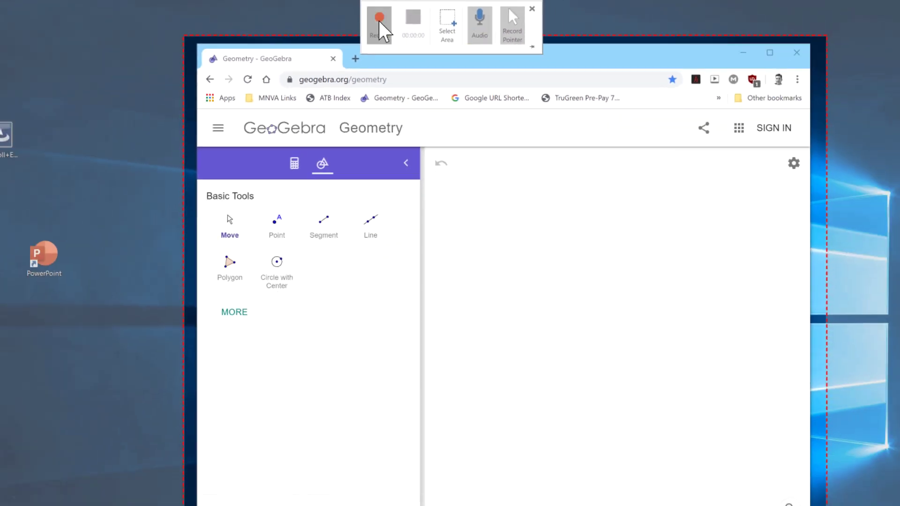
Step: Start recording and draw two overlapping circles centred at A and C in GeoGebra
click(379, 21)
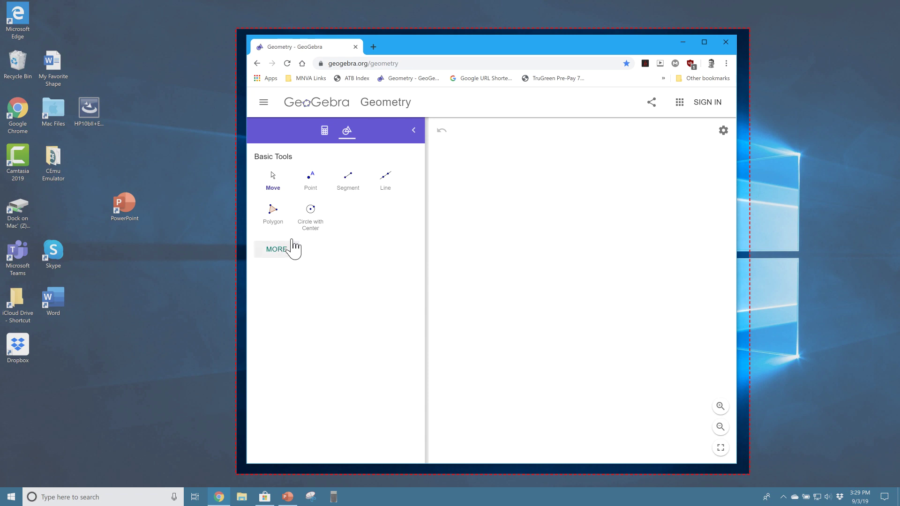
click(317, 231)
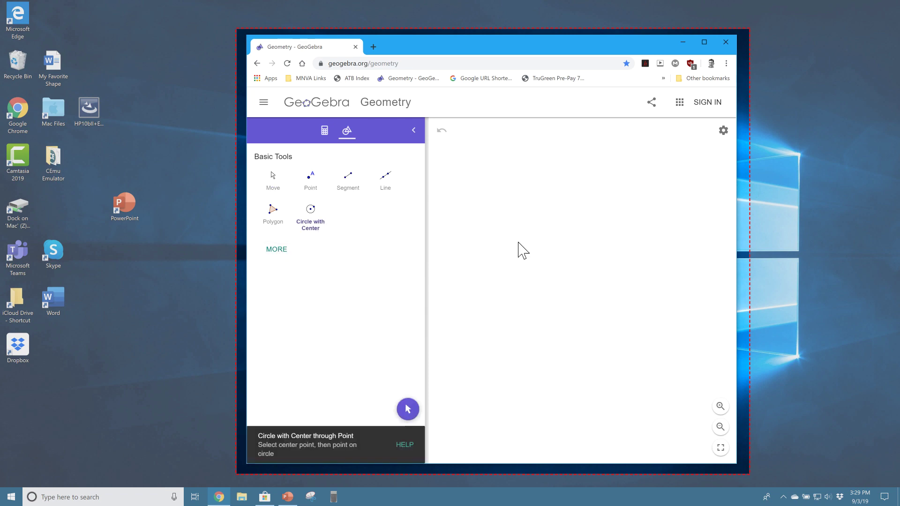
click(522, 211)
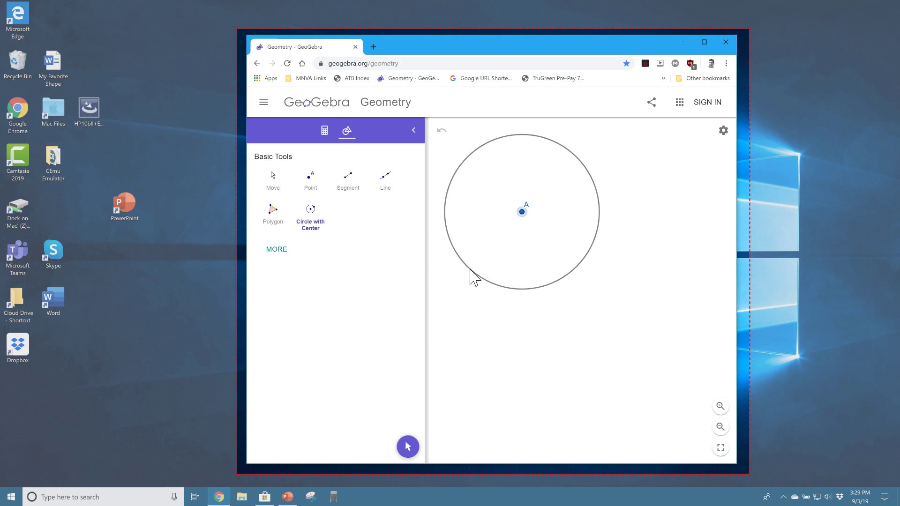
click(494, 242)
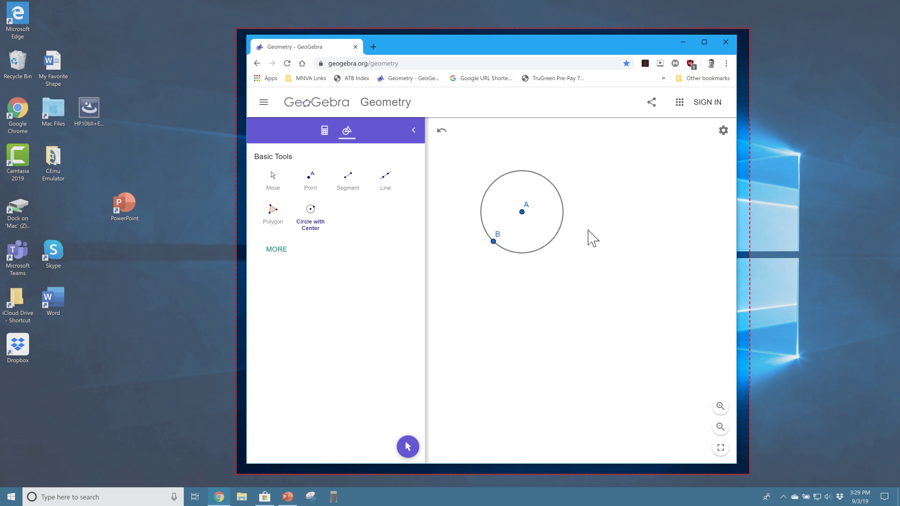
click(618, 264)
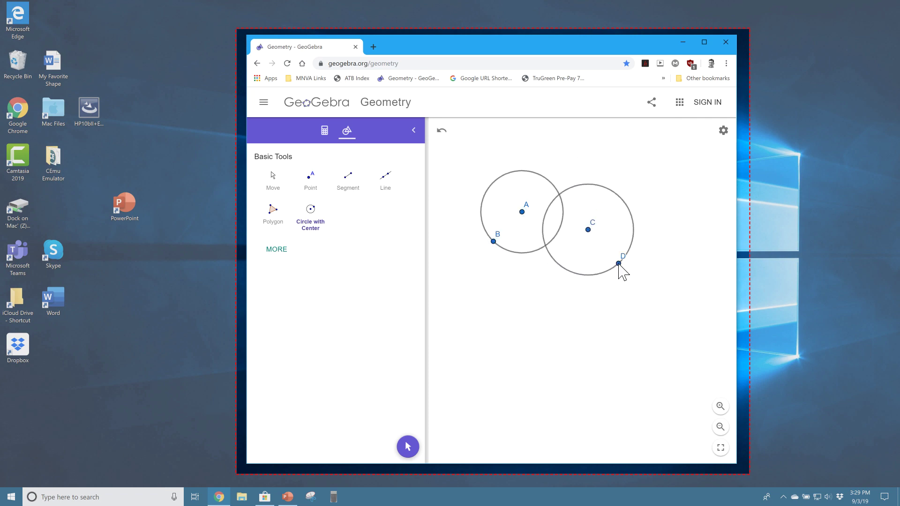
Step: Join the circles' intersection points E and F with a segment, then leave the Segment tool
click(348, 178)
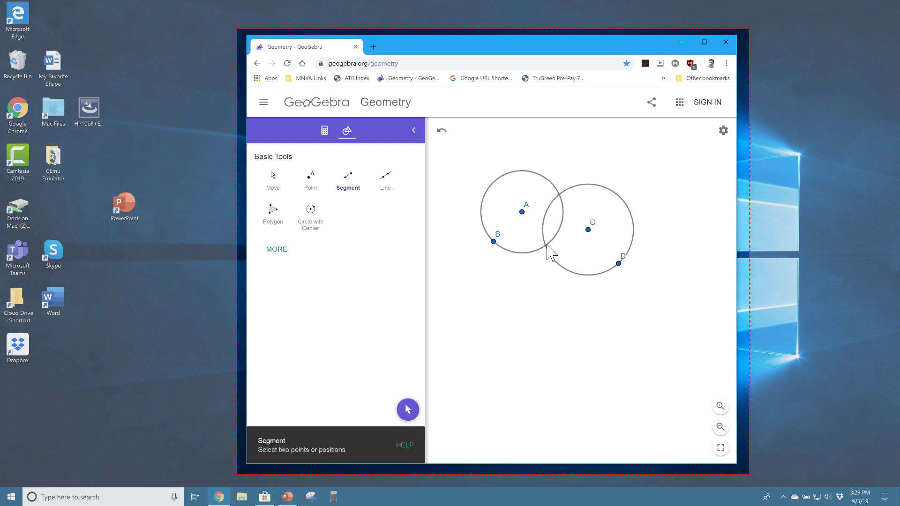
click(545, 245)
click(559, 195)
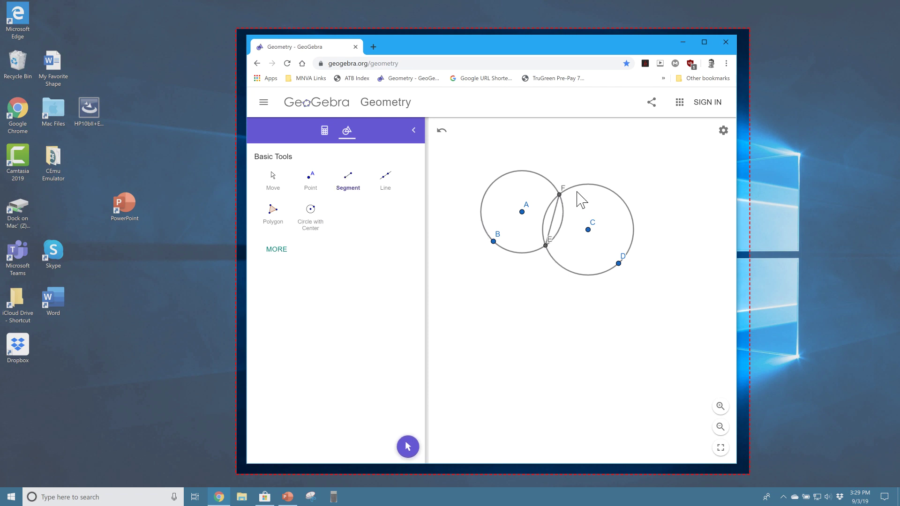
key(Escape)
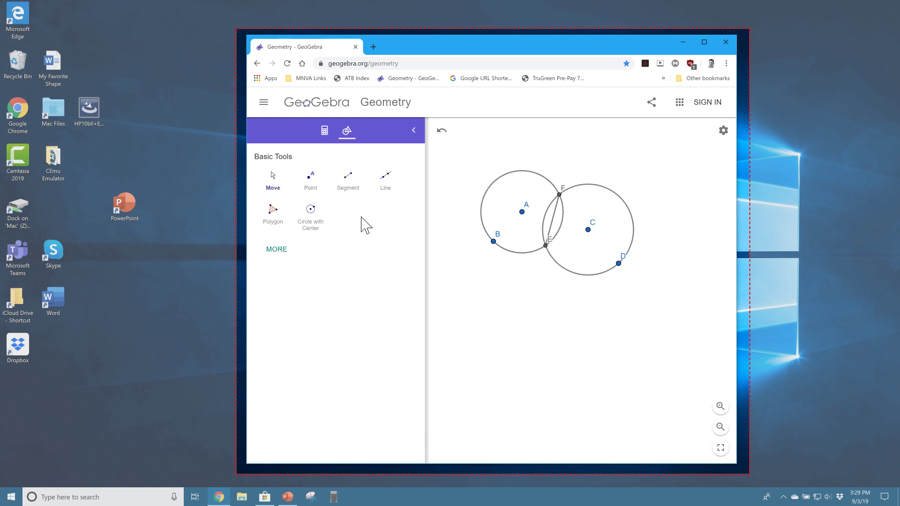
mouse_move(538, 8)
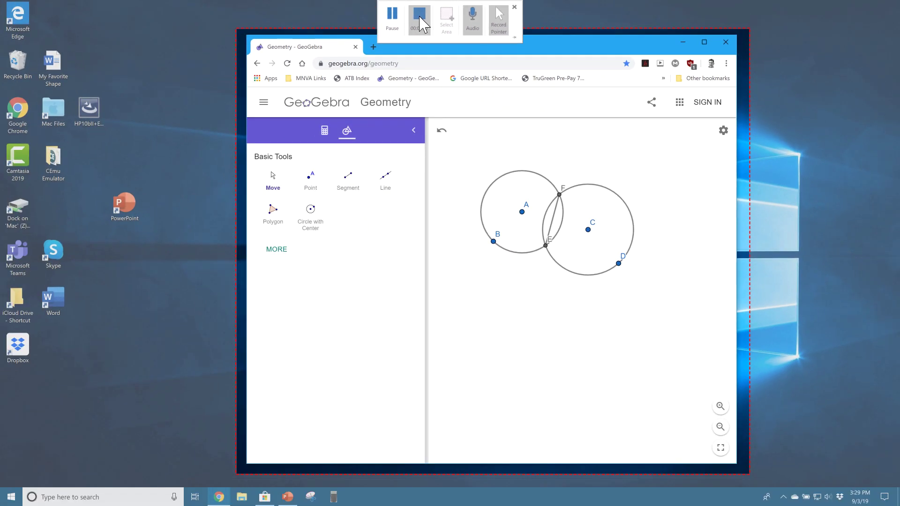
Step: Stop recording, shift the inserted 00:04.30 clip left over the title placeholder, and pause its preview
click(355, 47)
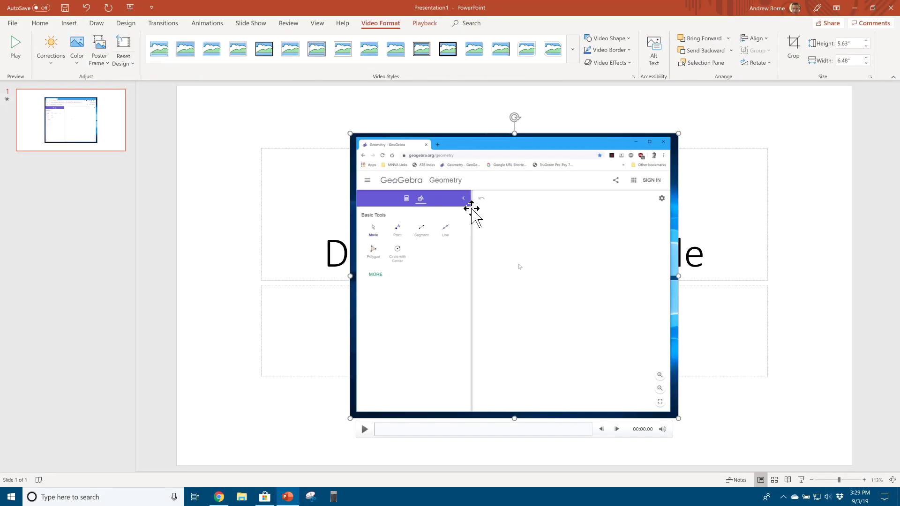
drag(597, 212, 470, 203)
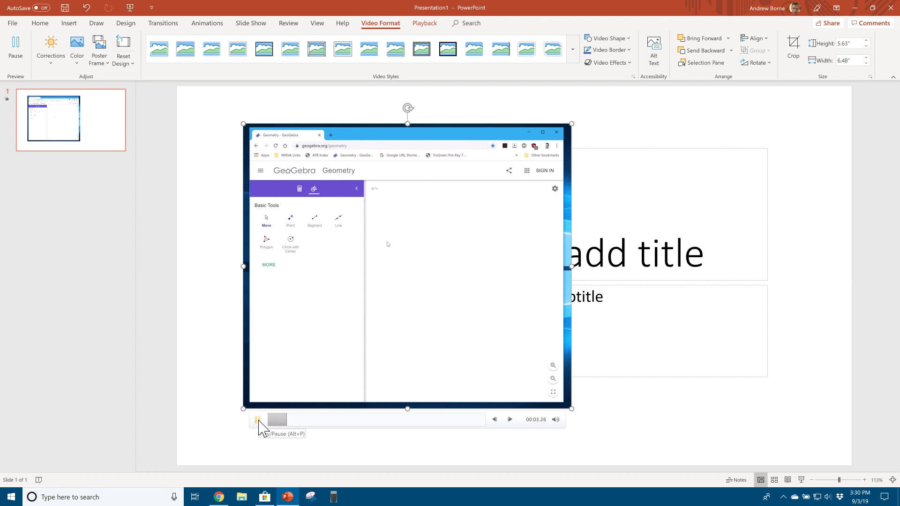
click(258, 420)
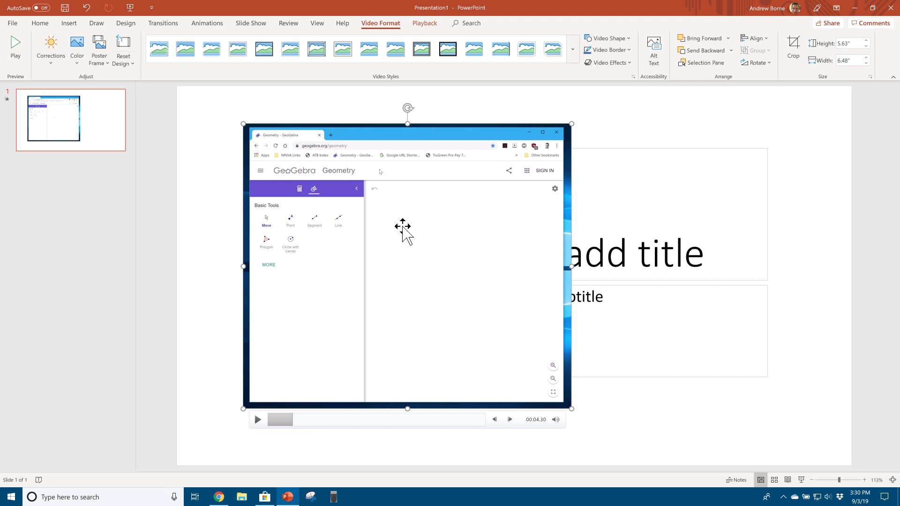
Step: Save the slide's video to the Desktop as a media file named 'Screen Recording 1'
right_click(396, 219)
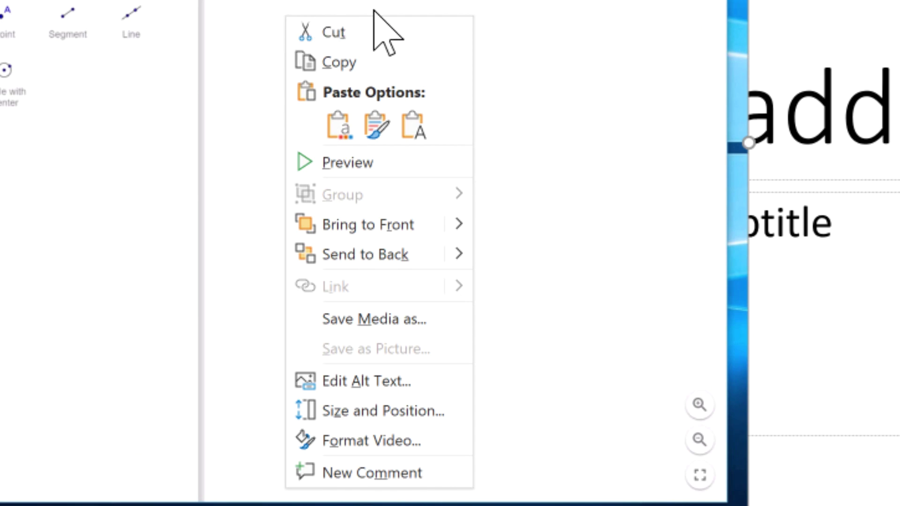
click(437, 322)
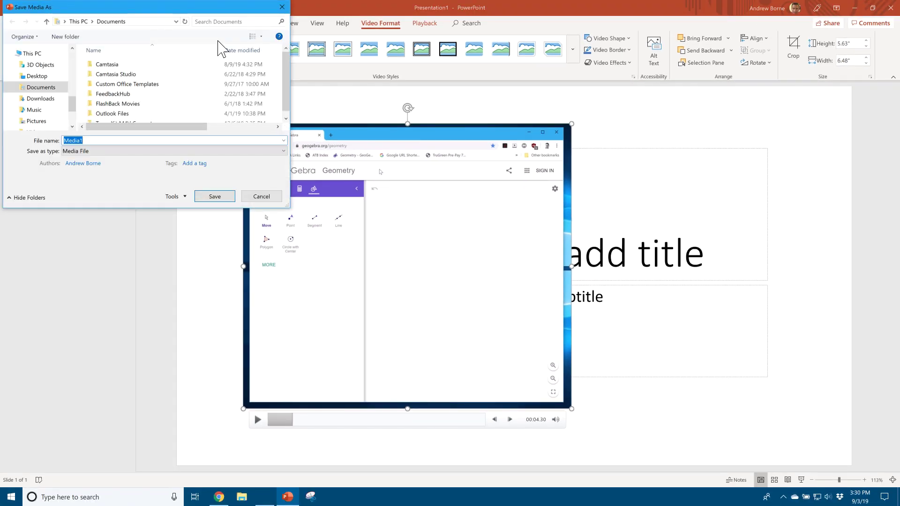
drag(179, 10, 434, 165)
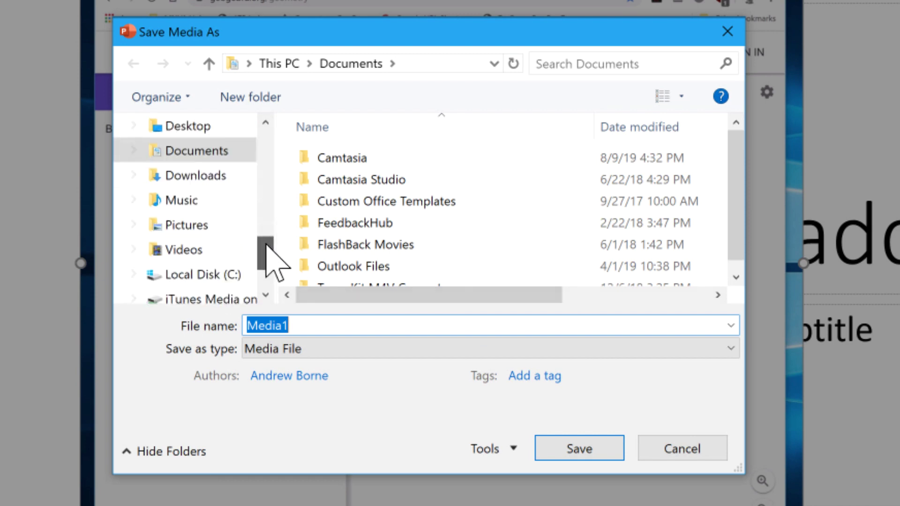
drag(266, 245, 261, 225)
click(221, 210)
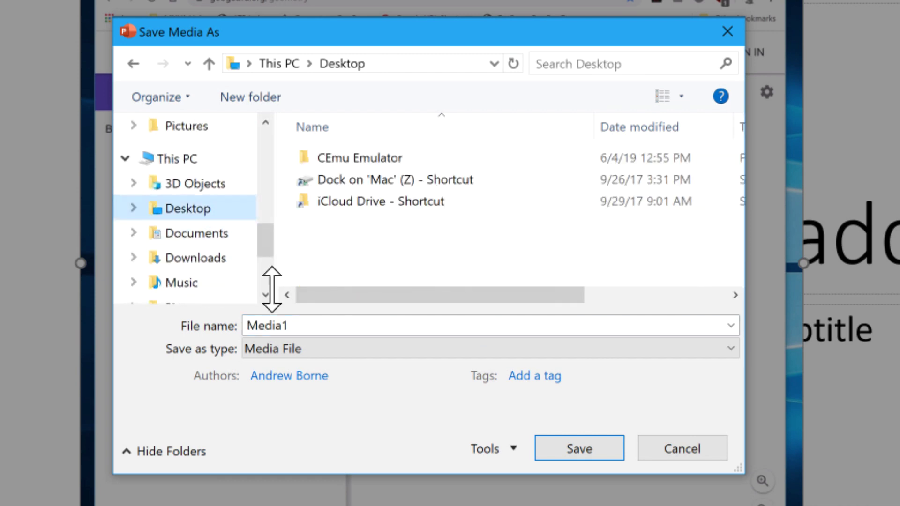
double_click(309, 325)
text(Screen Recording)
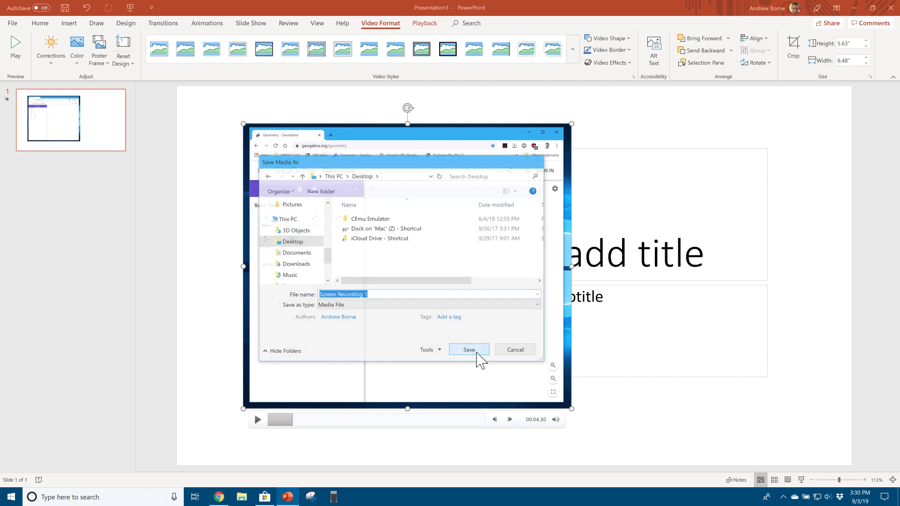
click(592, 450)
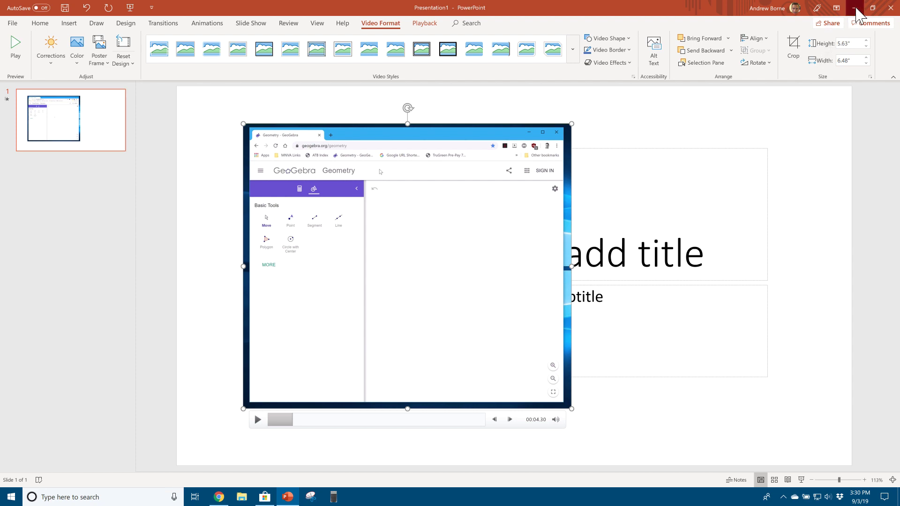
Step: Minimize PowerPoint and place the Screen Recording 1 MP4 icon below the PowerPoint shortcut
click(855, 8)
click(165, 125)
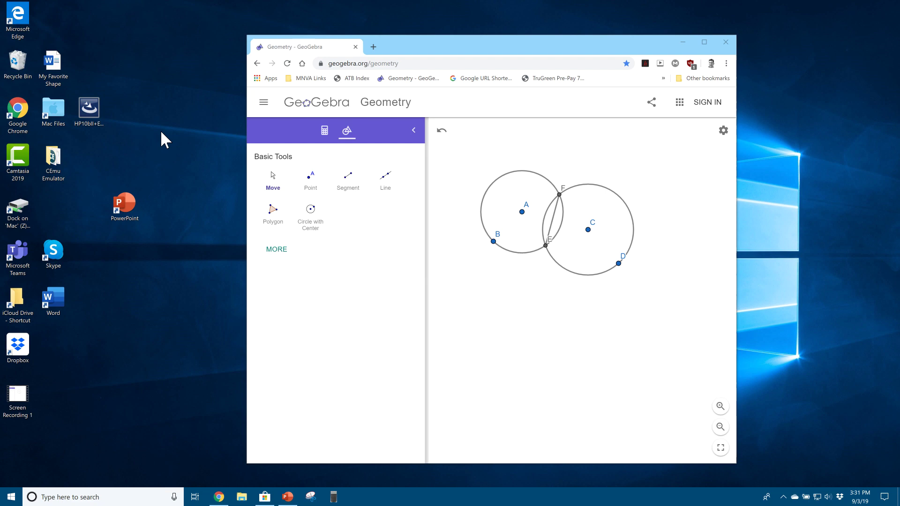
drag(23, 382, 162, 279)
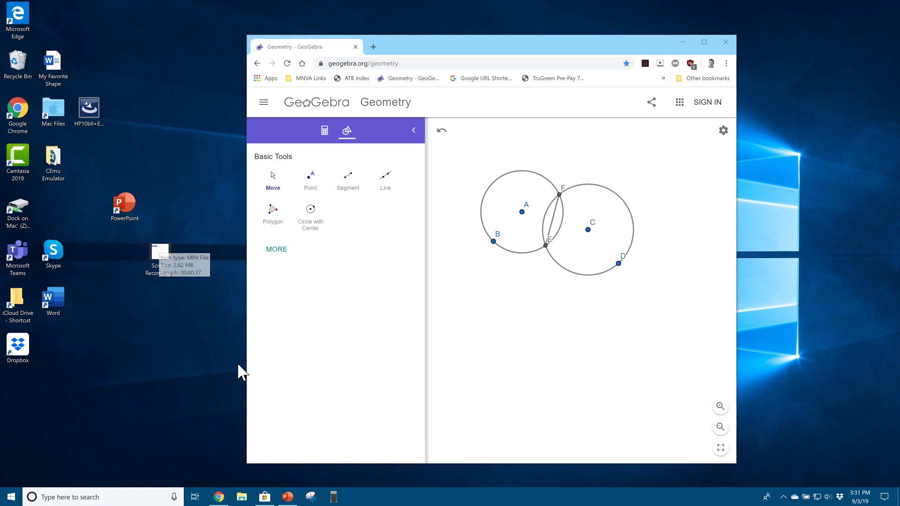
Step: Return to Presentation1, cancel the video move with Escape, and open the video's context menu
click(288, 498)
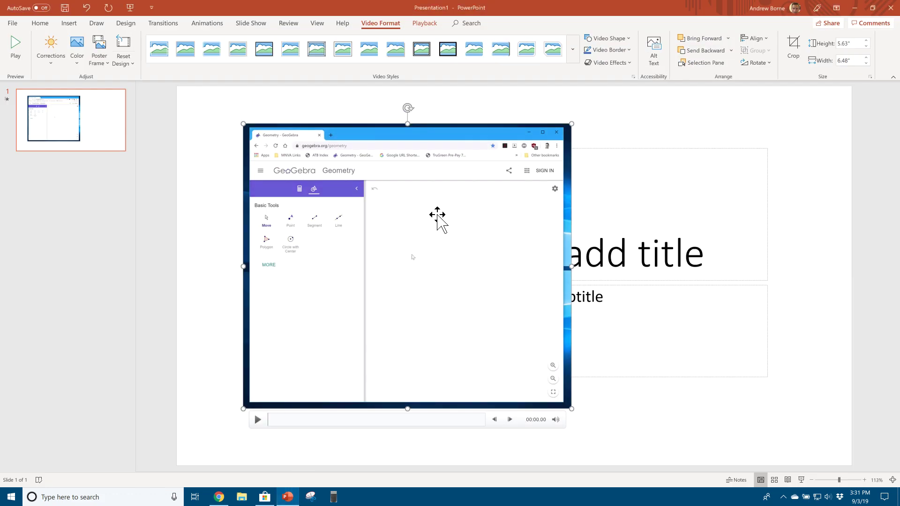
key(Escape)
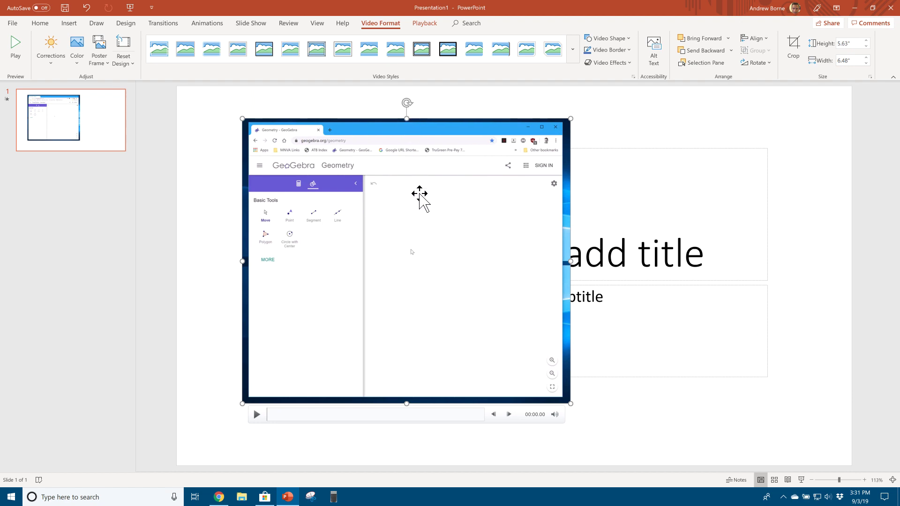
right_click(420, 194)
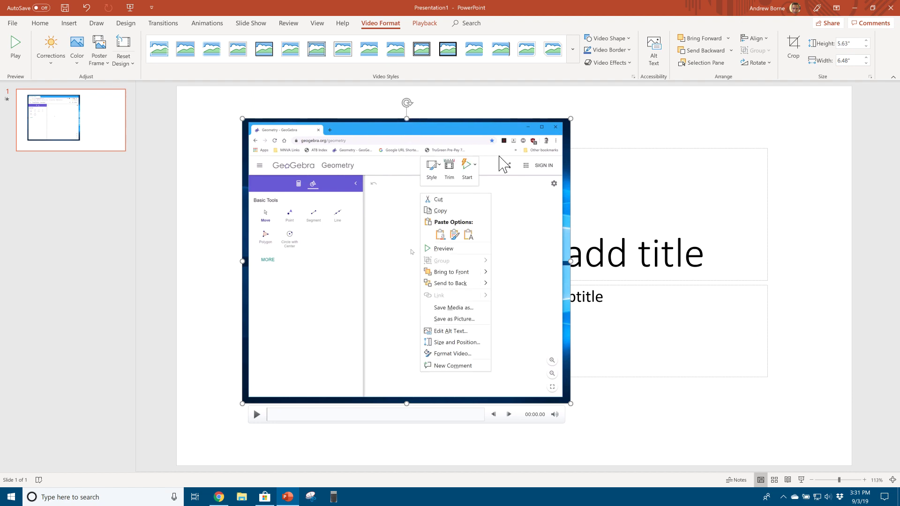